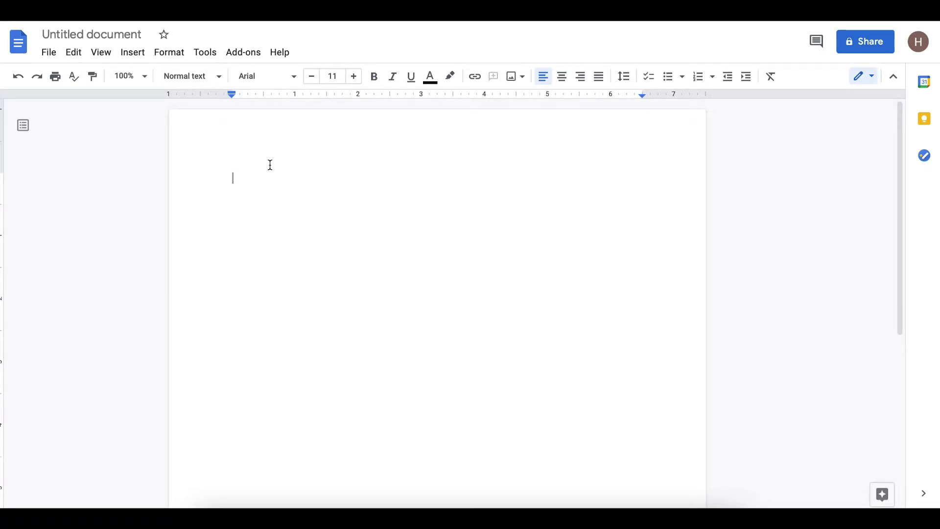
- Write "Provision GSUITE" as the first line of the empty document
text(Provision )
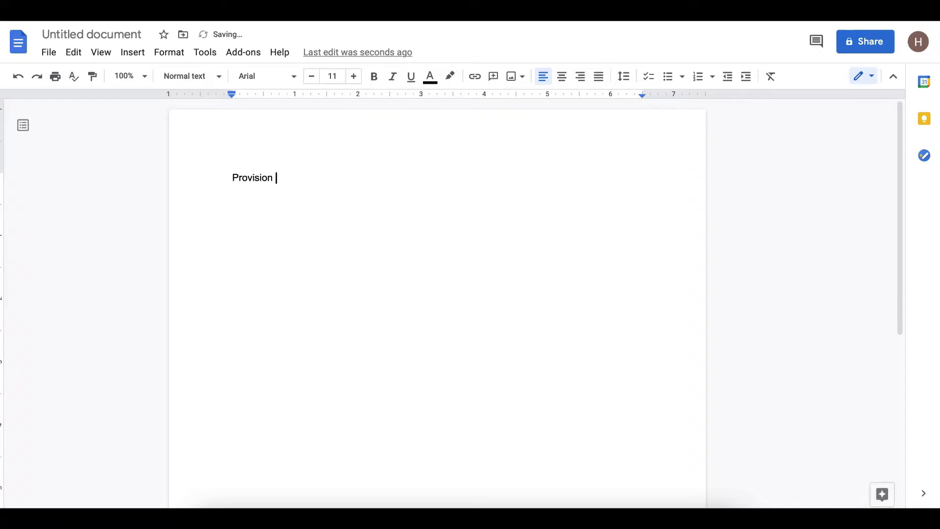
text(GSUITE)
key(Return)
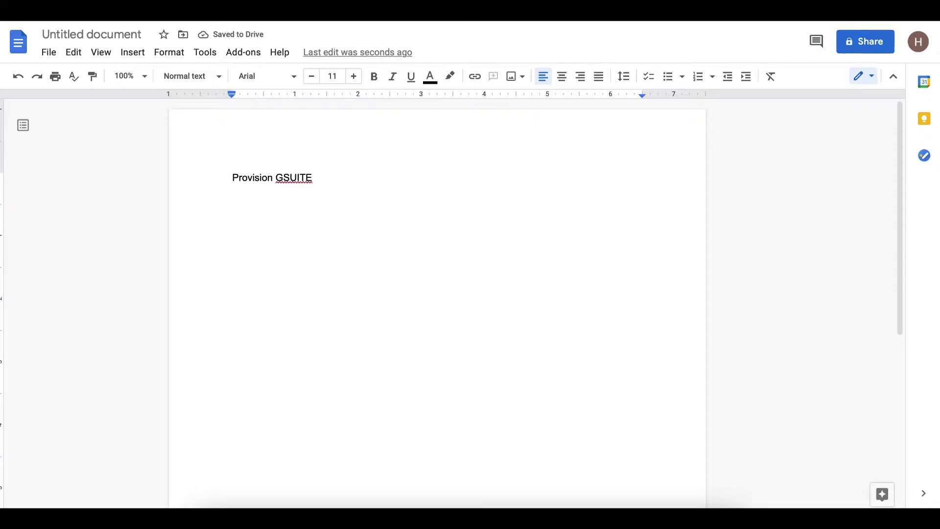
- Add the line "DNS - Domain Name Server" below the heading, separated from it by a blank line
text(DNS - Domain )
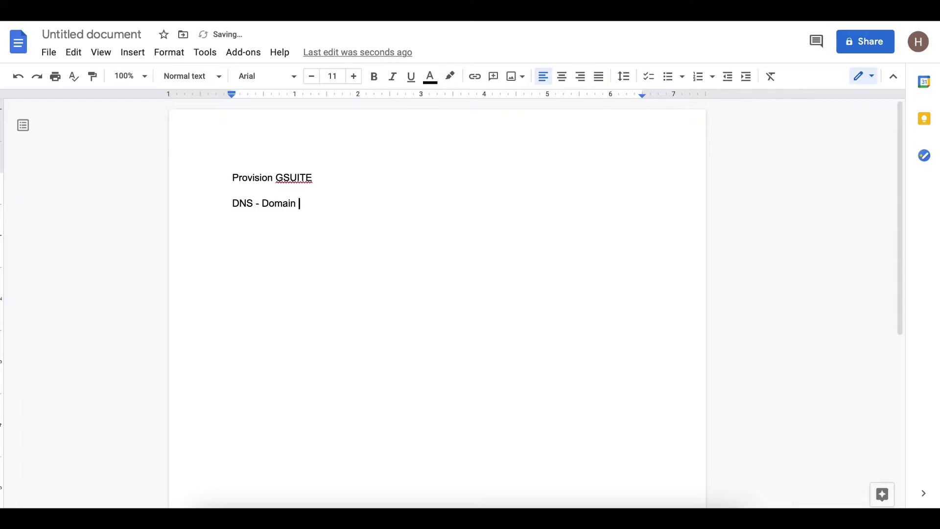
text(Name SErve)
key(BackSpace)
key(BackSpace)
key(BackSpace)
key(BackSpace)
text(eve)
key(BackSpace)
key(BackSpace)
text(rver)
key(Return)
- Add the lines "Mydomain.com -> ip address" and "DN -> Domain System Registrar > Domain ( Pointing to the ip)" under the DNS line
text(mydom)
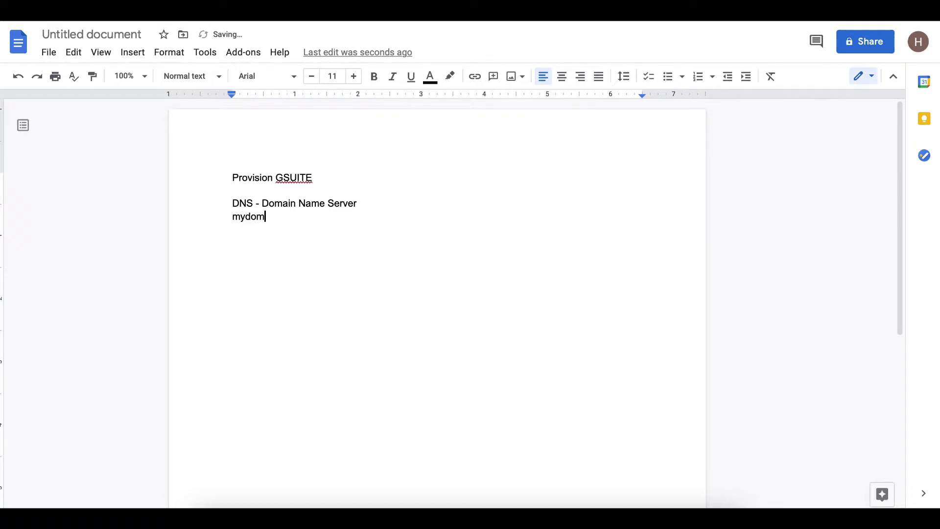
text(ain.com -> ip address)
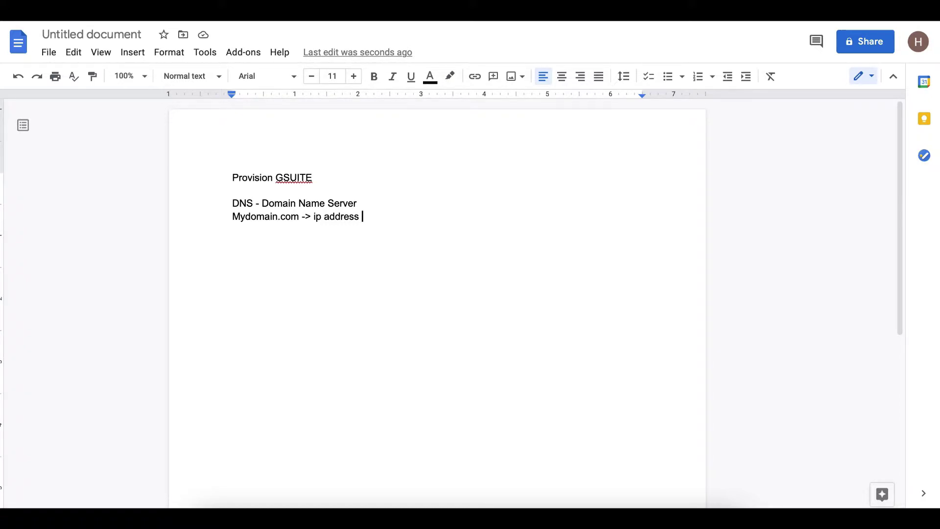
key(Return)
text(DN S)
key(BackSpace)
key(BackSpace)
text(-> Don)
key(BackSpace)
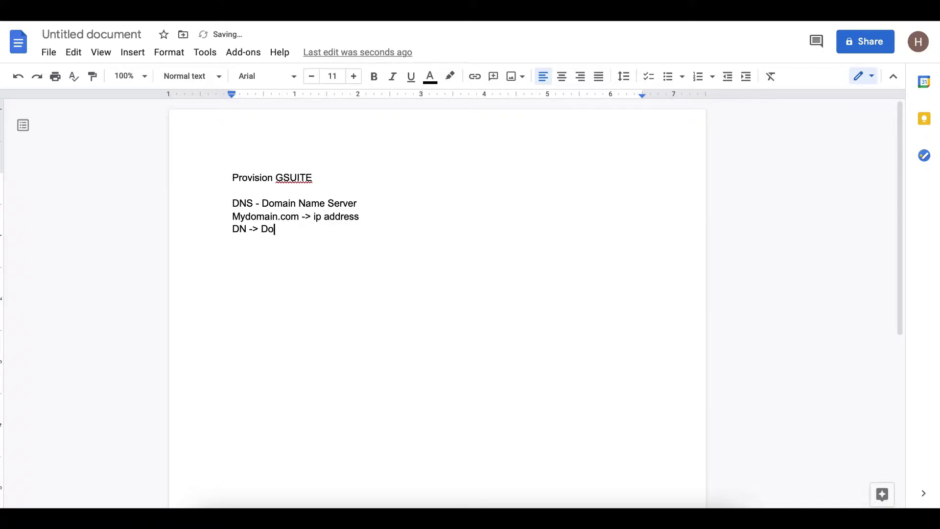
text(main System Registrar > Domain ( I)
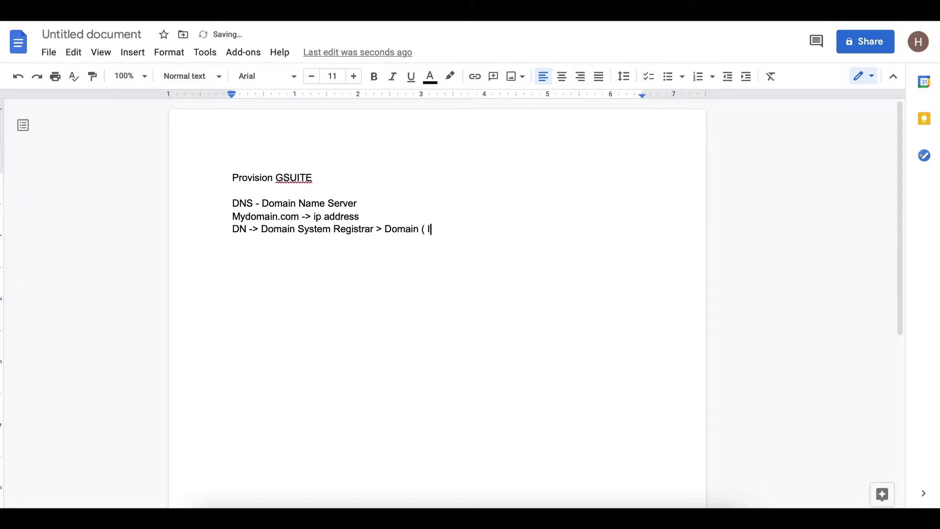
key(BackSpace)
text(Pointing to the ip))
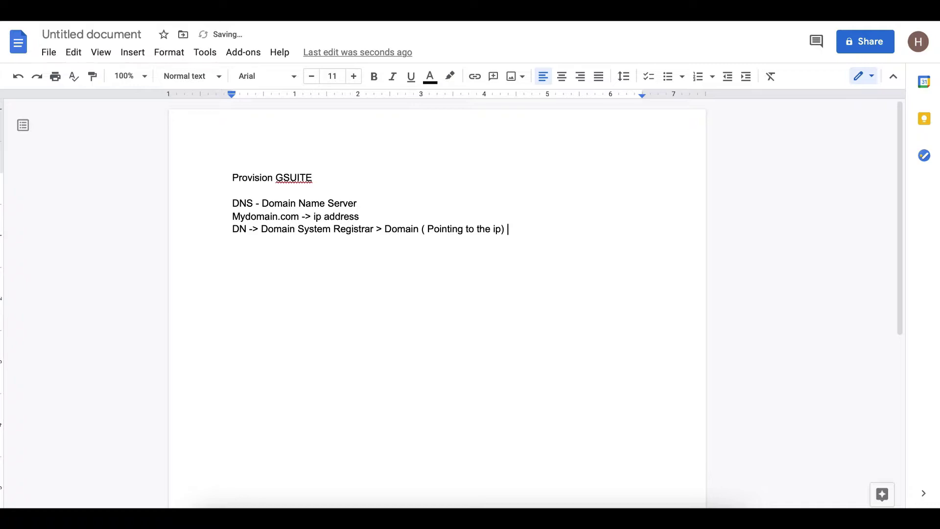
- Add the lines "DNS Records" and "LDAP Server -> Record" below the domain registrar line
key(Return)
text(DNS Records )
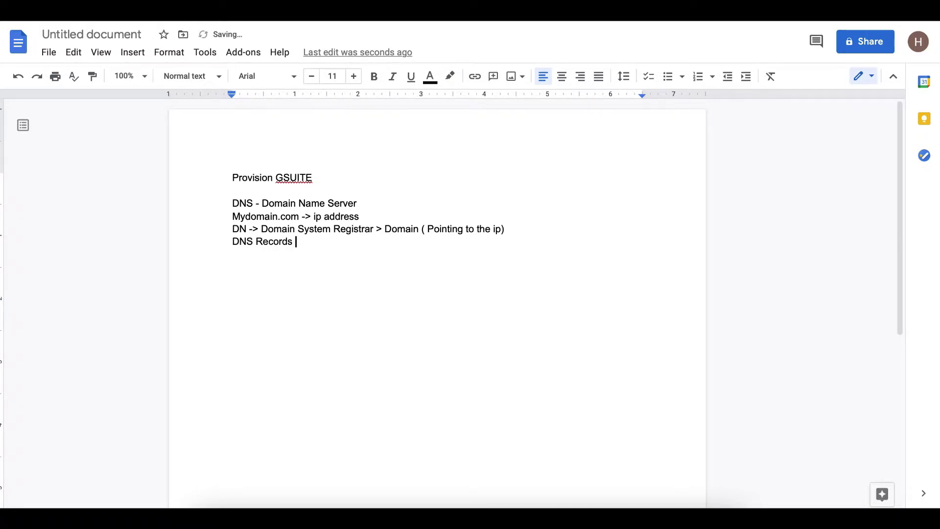
text(,)
key(BackSpace)
key(BackSpace)
key(Return)
text(LDAP Server)
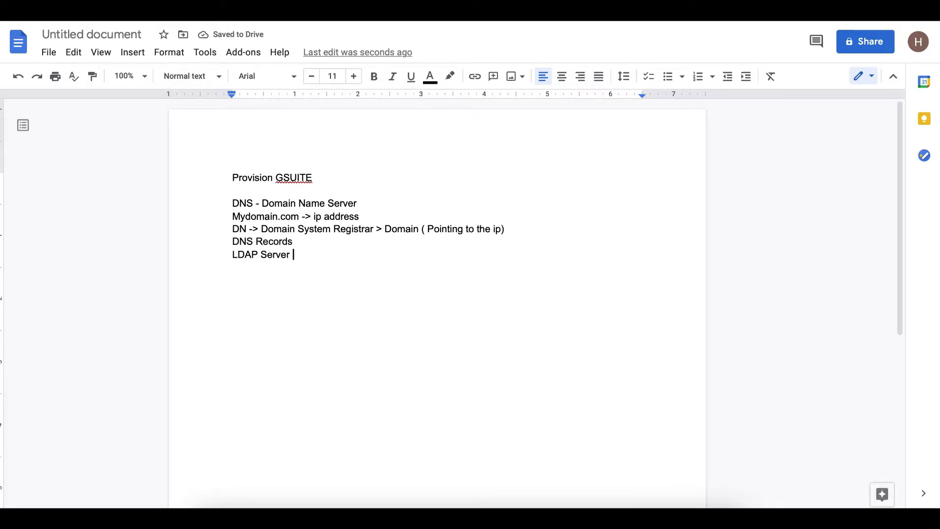
key(BackSpace)
text(-> re)
key(BackSpace)
key(BackSpace)
text(REC)
key(BackSpace)
key(BackSpace)
text(ecord)
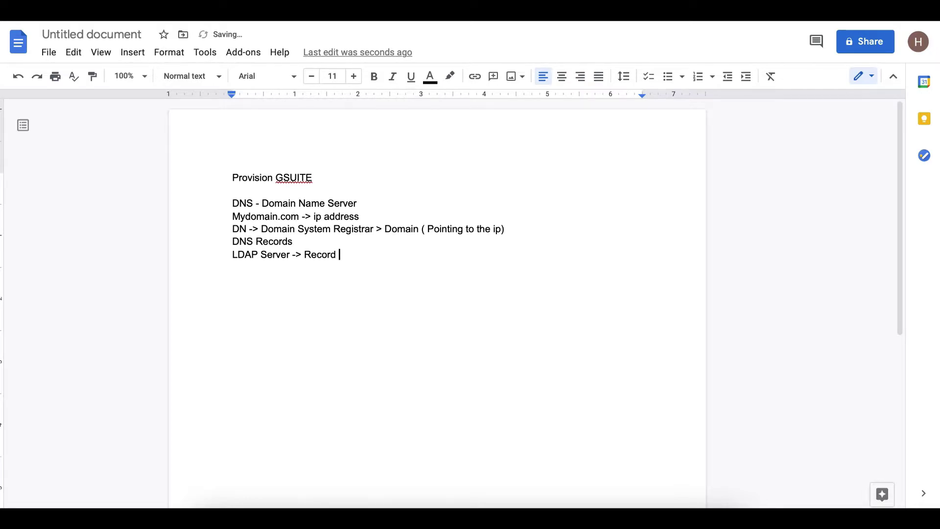
- Add a "Records" heading below the LDAP Server line, with one blank line between them
key(Return)
key(Return)
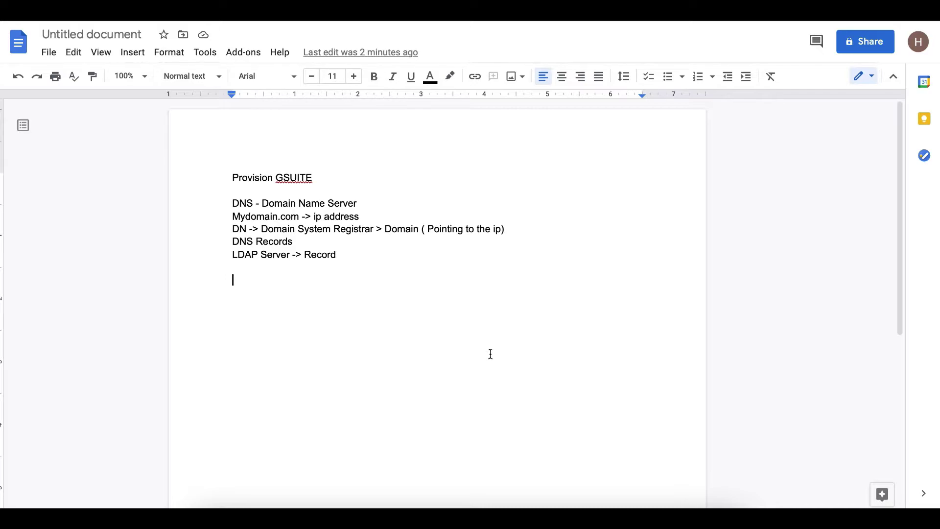
text(Records)
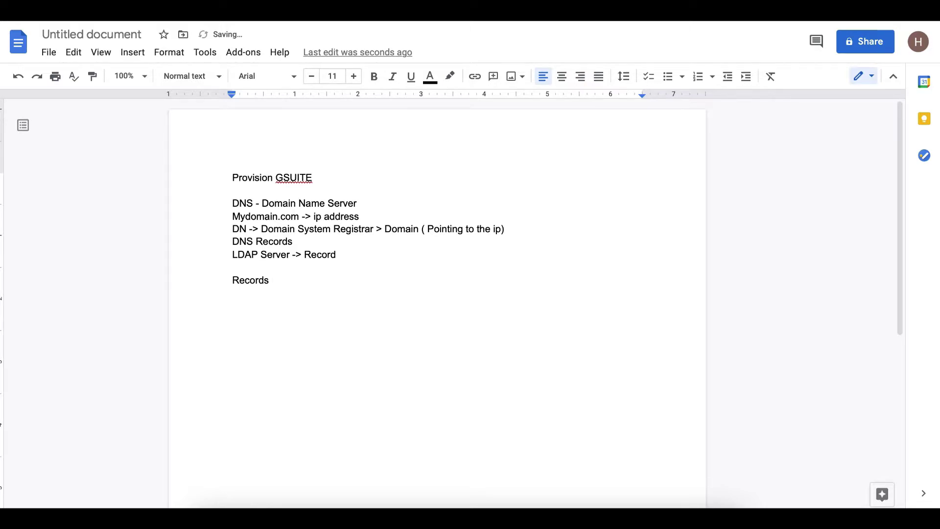
key(BackSpace)
key(Return)
key(BackSpace)
key(Return)
- Fill the blank line above "Records" with "Subdomain -> mydomain.com app.mydomain.com"
click(233, 267)
text(Subdomain -> mydomain.com )
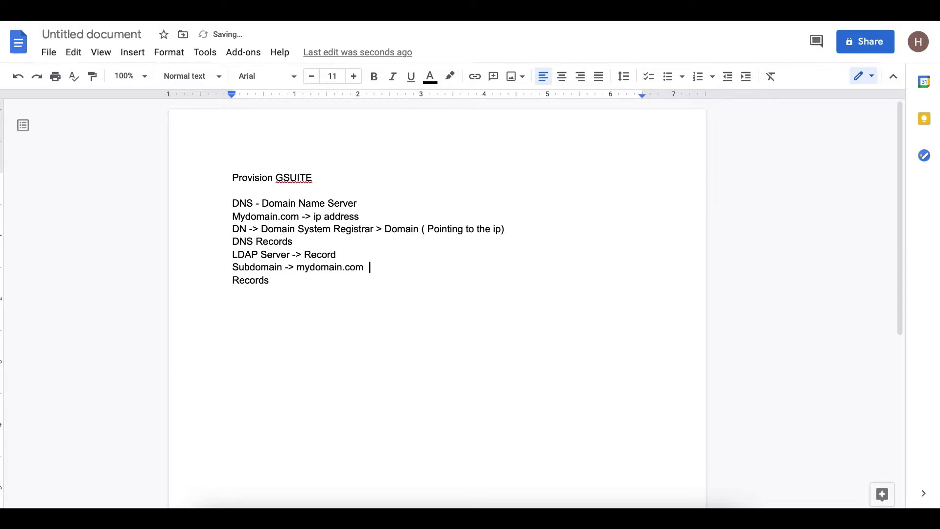
text(  app.mydomain.com)
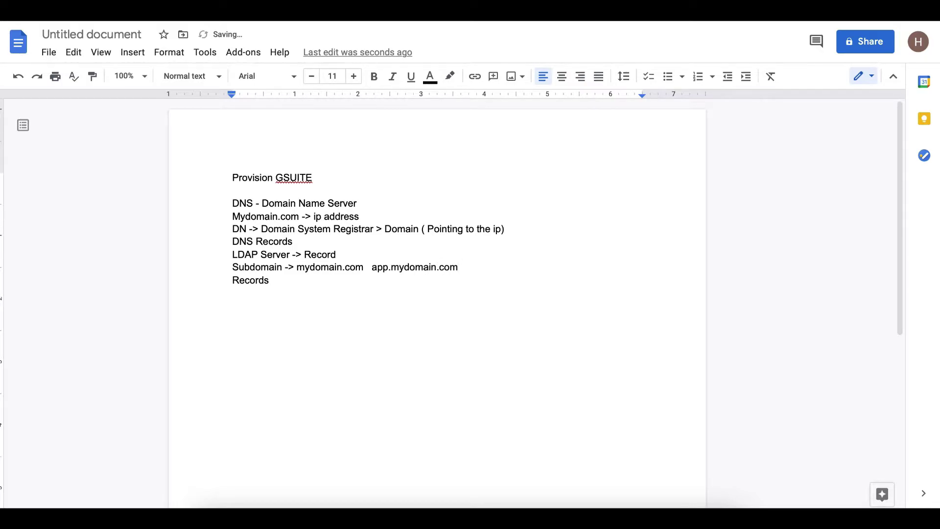
- Insert a blank line above the "Records" heading and start a new paragraph two lines below it
click(269, 280)
key(Left)
key(Left)
key(Left)
key(Left)
key(Left)
key(Left)
key(Left)
key(Return)
key(Right)
key(Right)
key(Right)
key(Right)
key(Right)
key(Right)
key(Return)
key(Return)
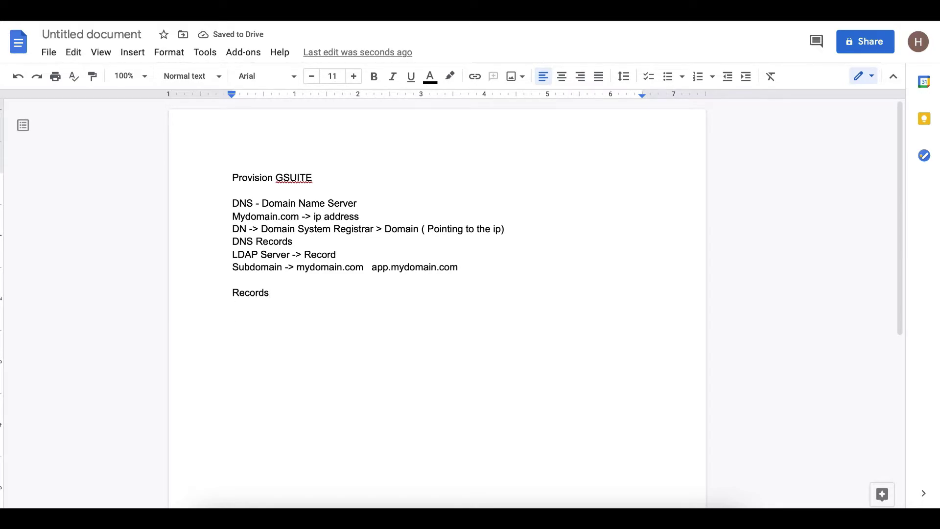
- Add the entry "MX Records -> Mail Exchange Records -> Information on server" under the "Records" heading
text(MX)
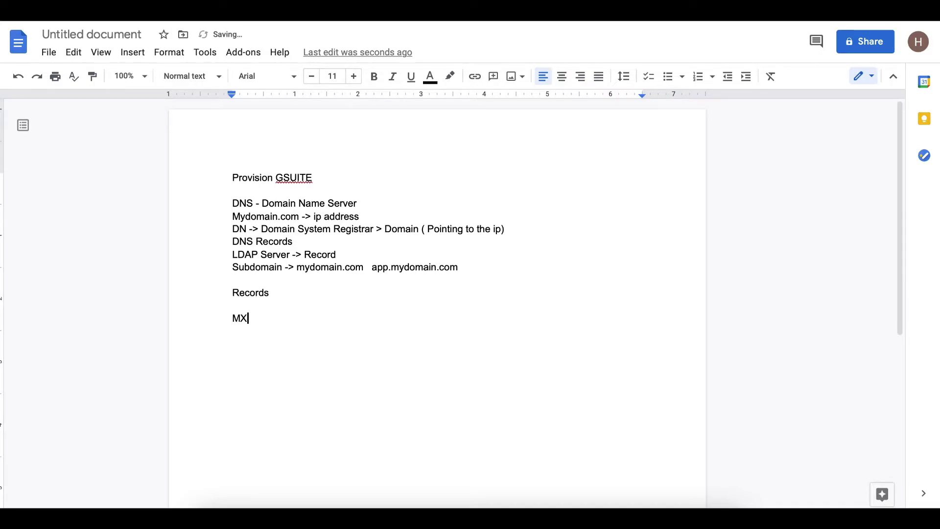
text( Records -> Main)
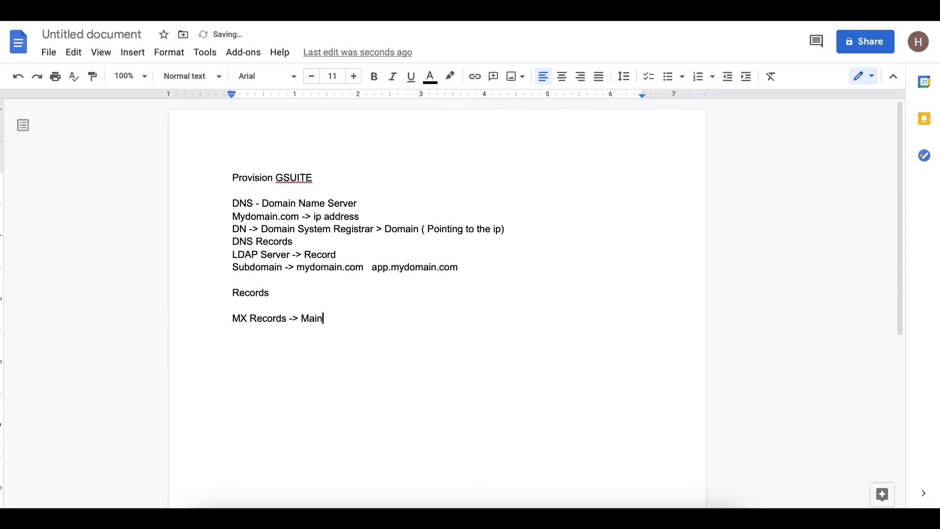
key(BackSpace)
key(BackSpace)
text(l Exc)
text(hange Recore)
text(sd)
key(BackSpace)
key(BackSpace)
key(BackSpace)
text(ds -> )
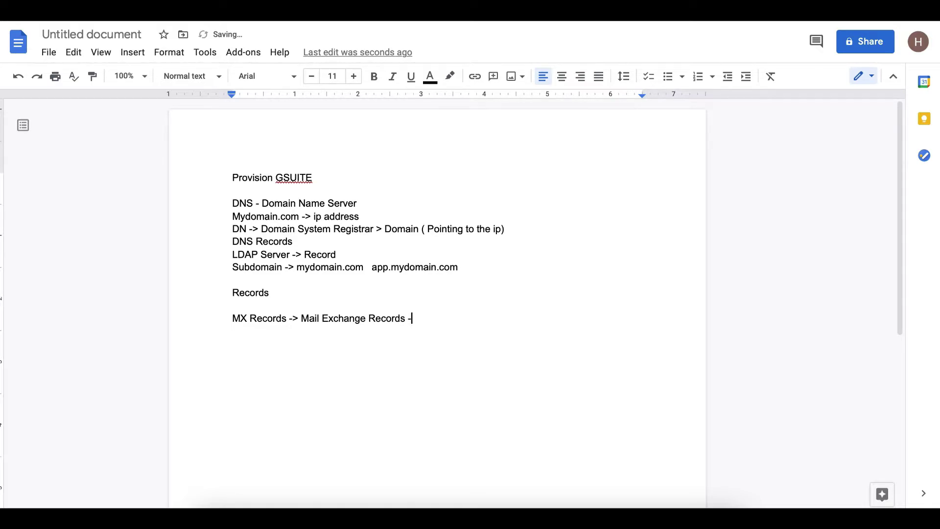
text(Information)
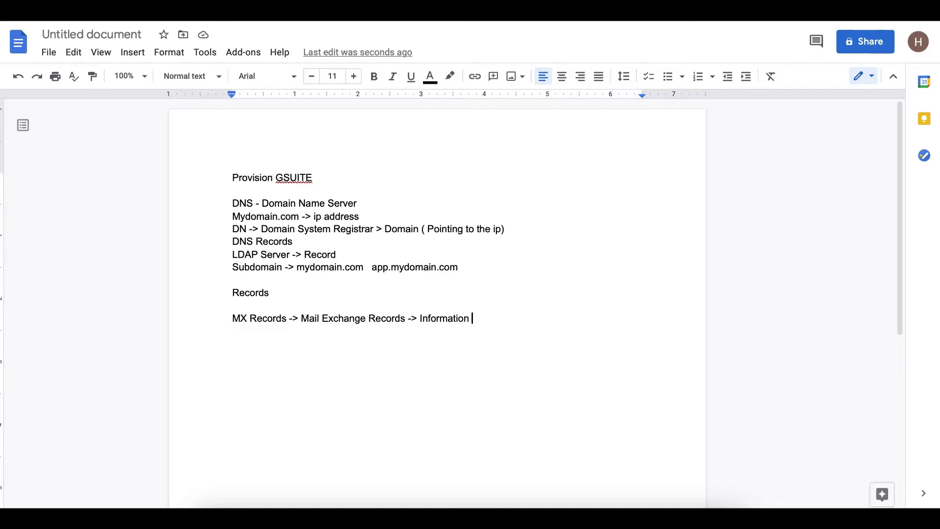
text(on server)
key(Return)
- Add the entry "TXT Records -> Descriptive Text , eg - Domain Verification and SPF" below the MX entry
text(TXT Records )
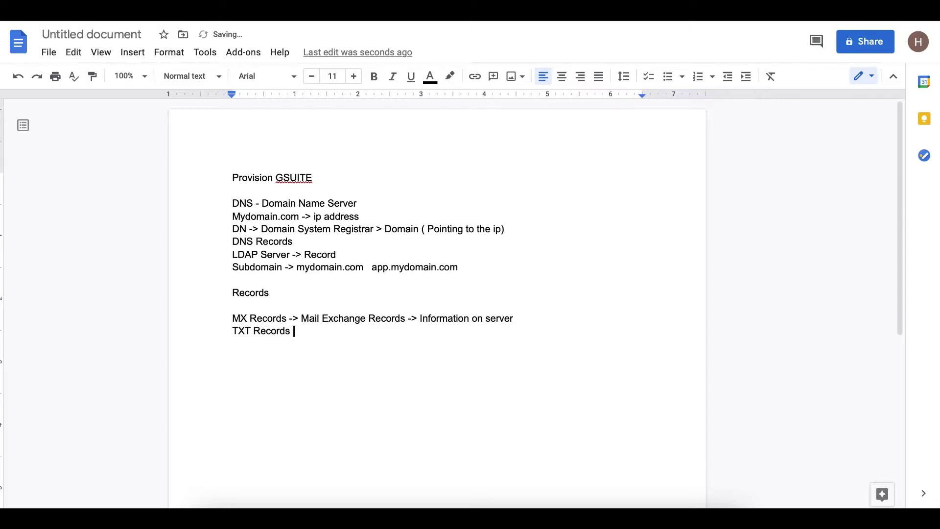
text(-> Descriptive Text )
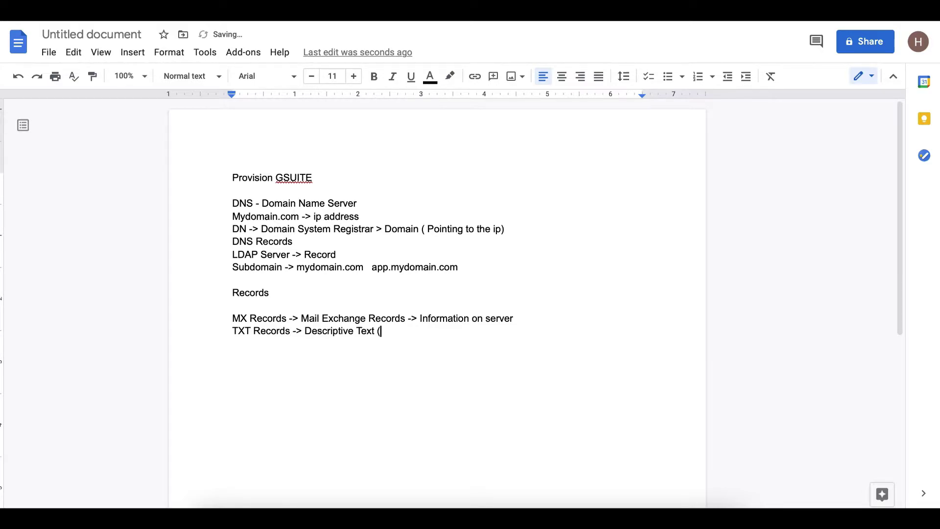
text(, eg - Domain Verifi)
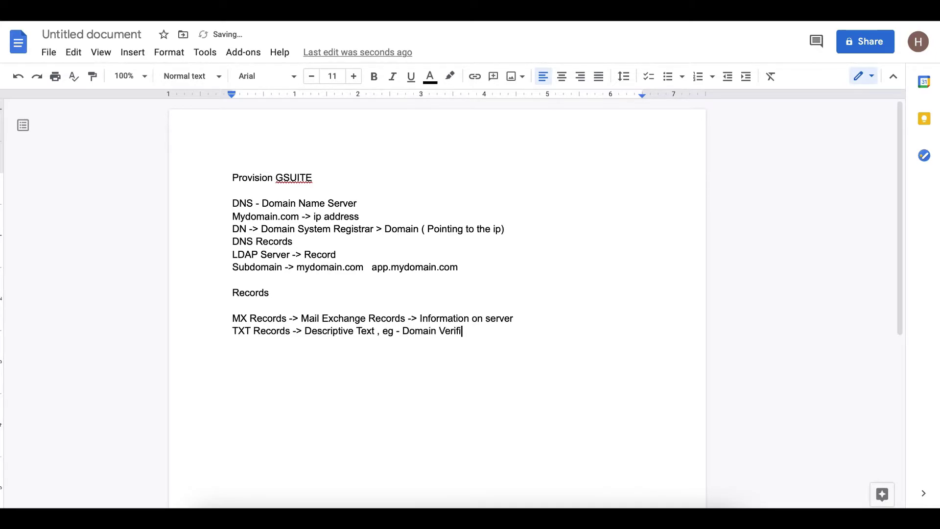
text(cation and SPF)
key(Return)
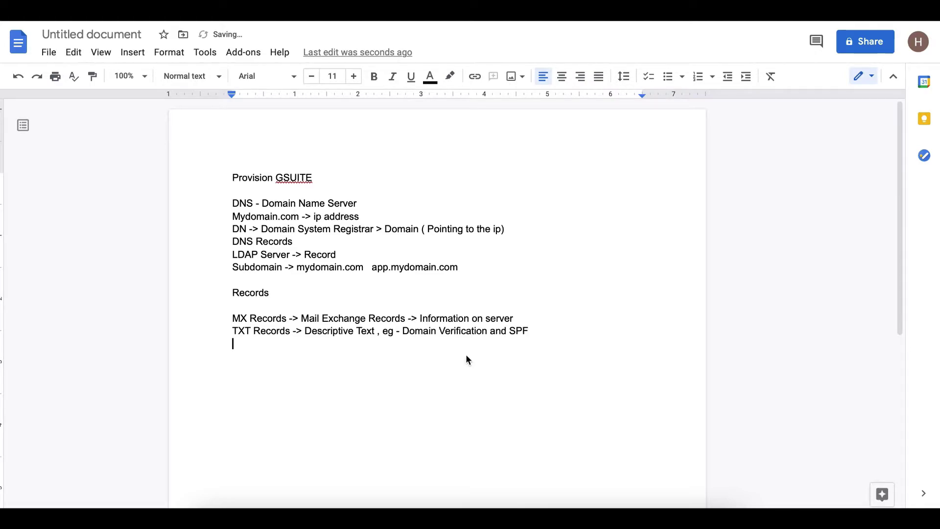
- Add the entry "Canonical Name Records -> (Cname) -> Resources ( Mail, Calendar )" below the TXT entry
text(Canonical Name Recor)
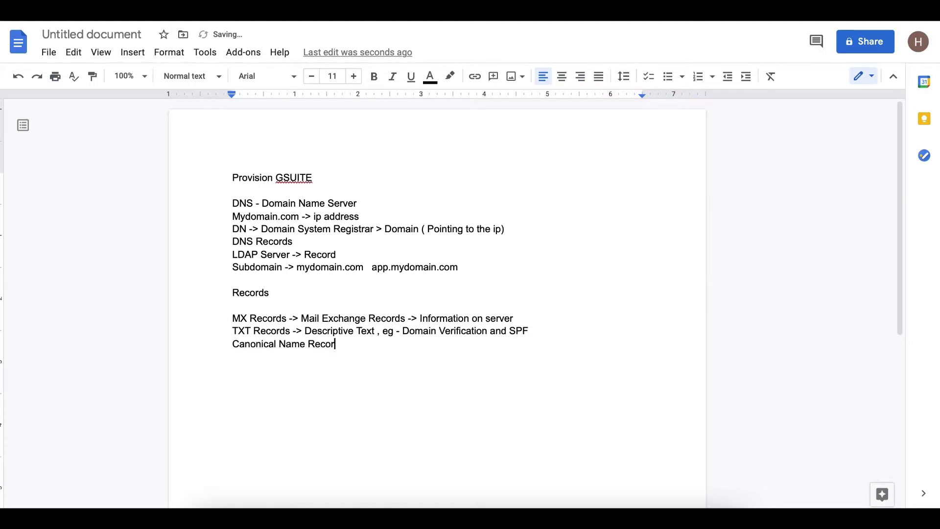
text(ds -> (Cname))
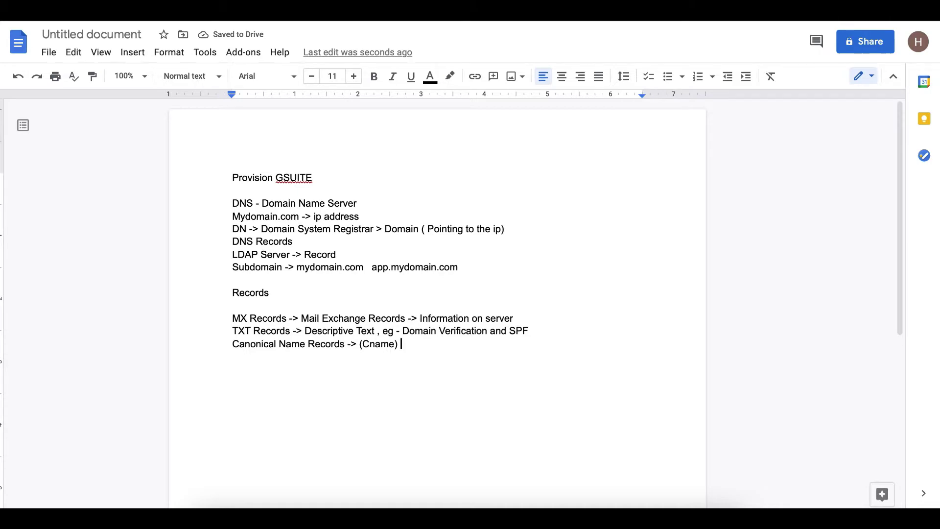
text( -> Resources ( Mail,)
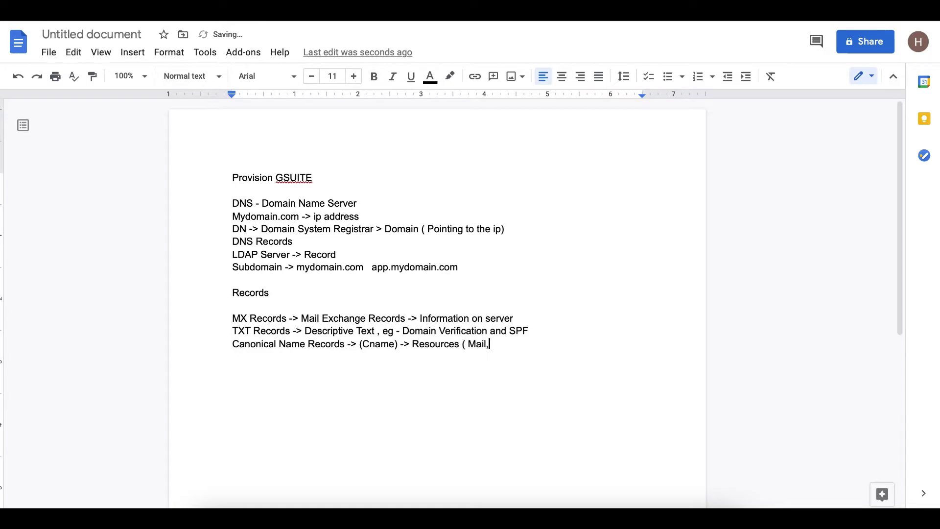
text( Calendar ))
key(Return)
- Add "TTL - Time To go Live ( Value ) , changes in the record, how many seconds will it take for it to go live >", followed by blank space
text(TTL - Time to)
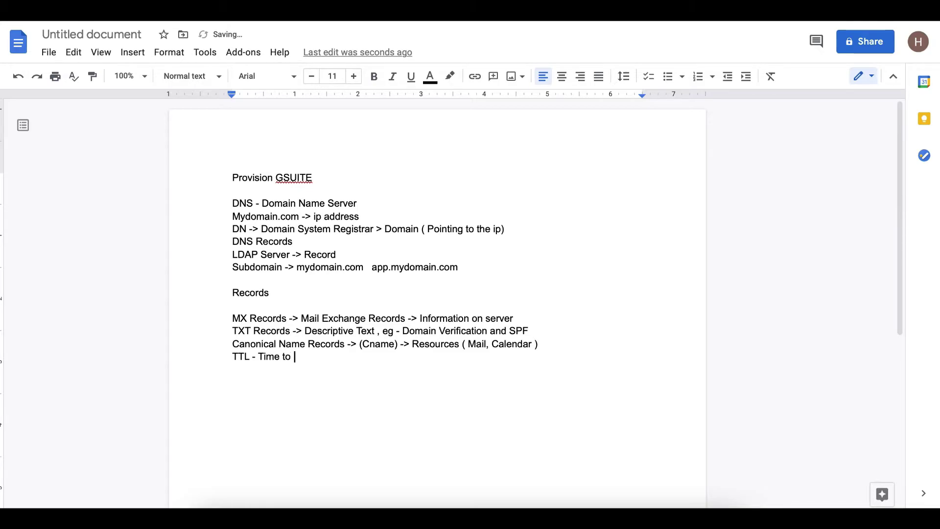
key(BackSpace)
key(BackSpace)
key(BackSpace)
text(TO)
key(BackSpace)
key(BackSpace)
text(o go Live ( Value ) )
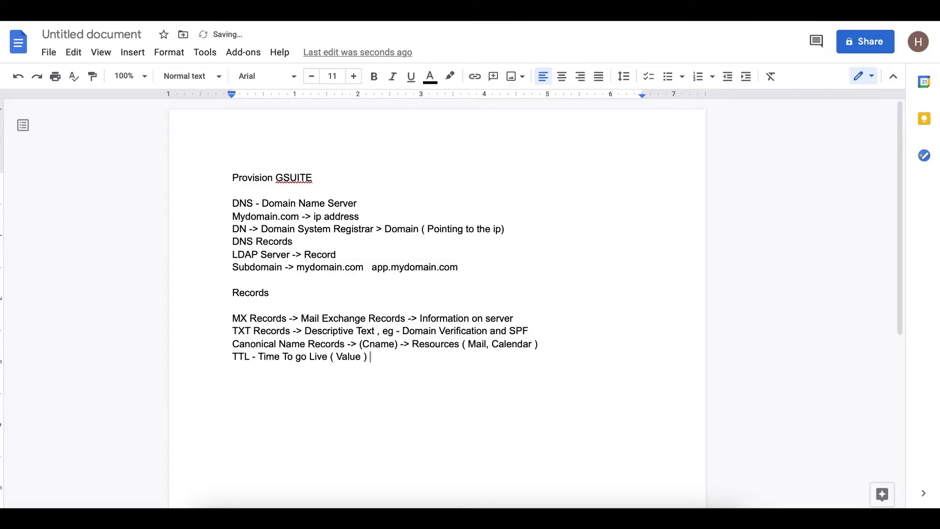
text(, changes in the records)
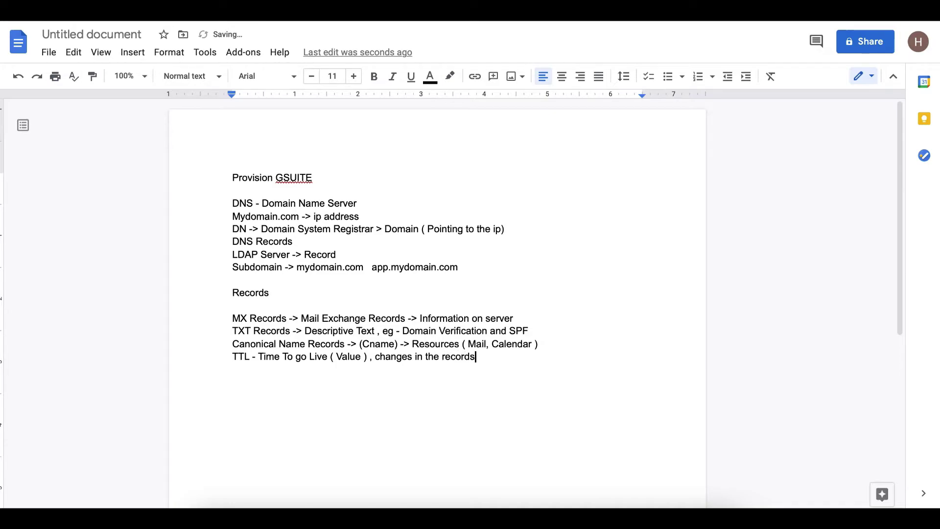
key(BackSpace)
text(,  how many seconds i)
key(BackSpace)
text(wi)
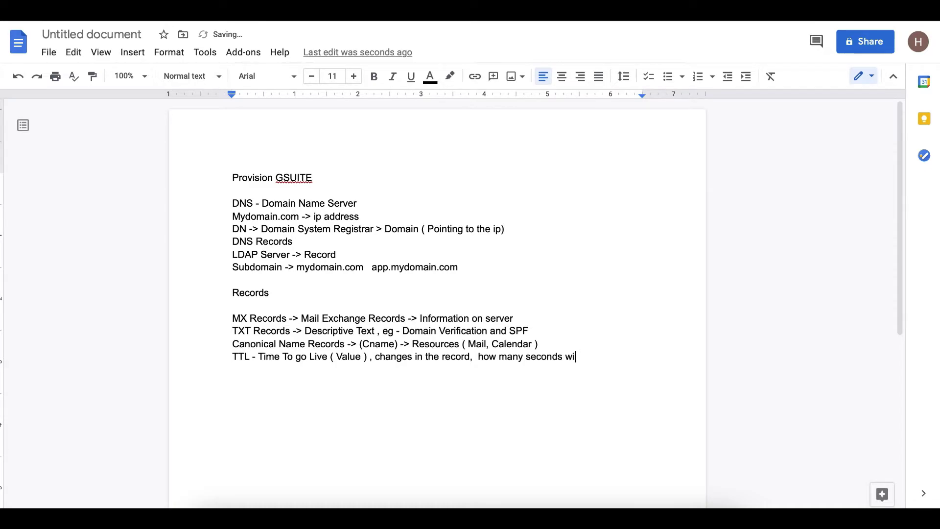
text(ll it take for it to go live >)
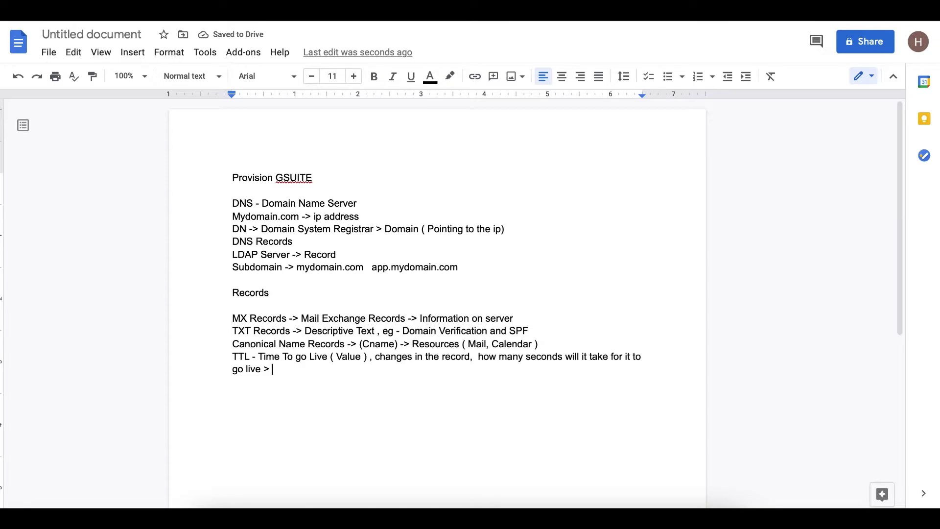
key(Return)
key(Return)
- Review the TXT Records entry with its "Domain Verification" example and the TTL entry by selecting their text
drag(236, 336, 295, 331)
click(237, 424)
key(BackSpace)
click(409, 333)
drag(409, 333, 490, 330)
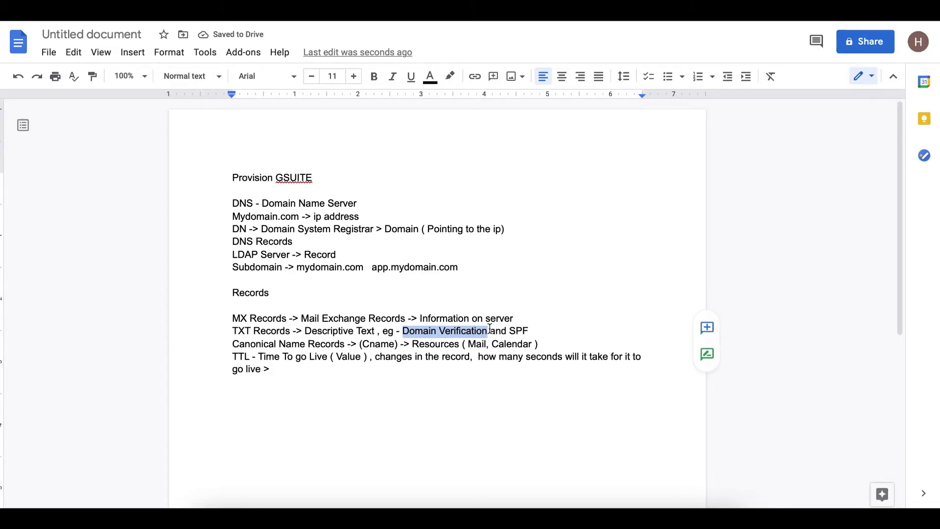
click(316, 389)
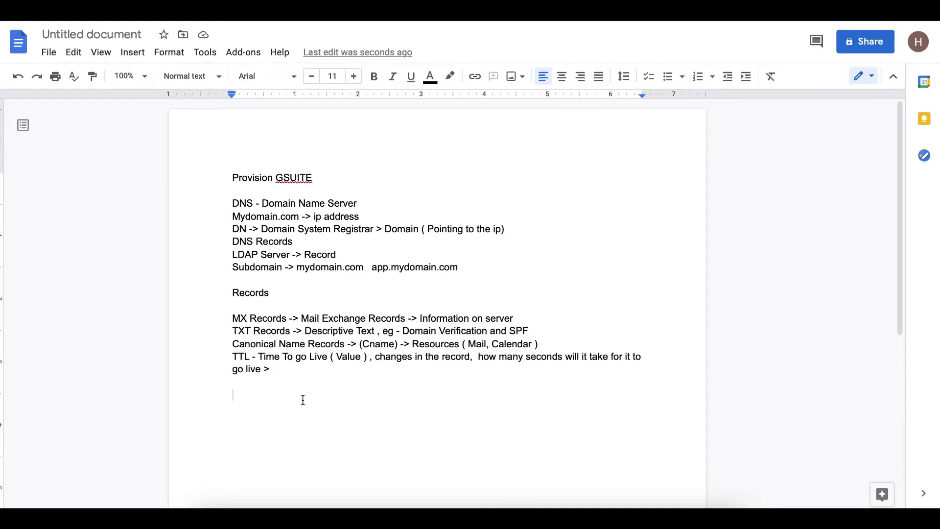
click(234, 358)
drag(234, 358, 329, 357)
- Below the TTL entry, add the lines "BIg Org." and "Multiple Domains" with a blank line between them
click(299, 402)
key(super+Tab)
text(BIg Org.)
key(Return)
key(Return)
text(Multiple Domains)
key(Return)
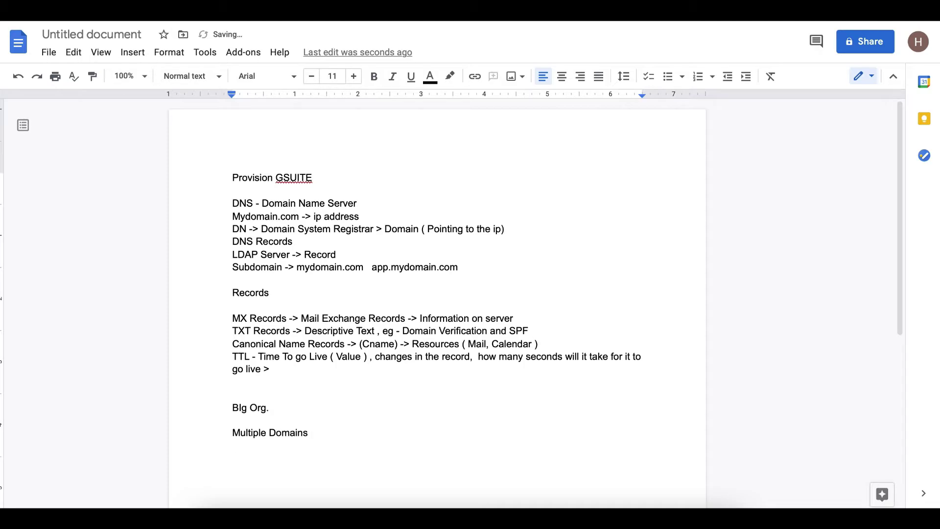
- List "Mydomain.com" and "Anotherdomain.com" on separate lines under Multiple Domains
text(mydomain.com)
key(Return)
text(another)
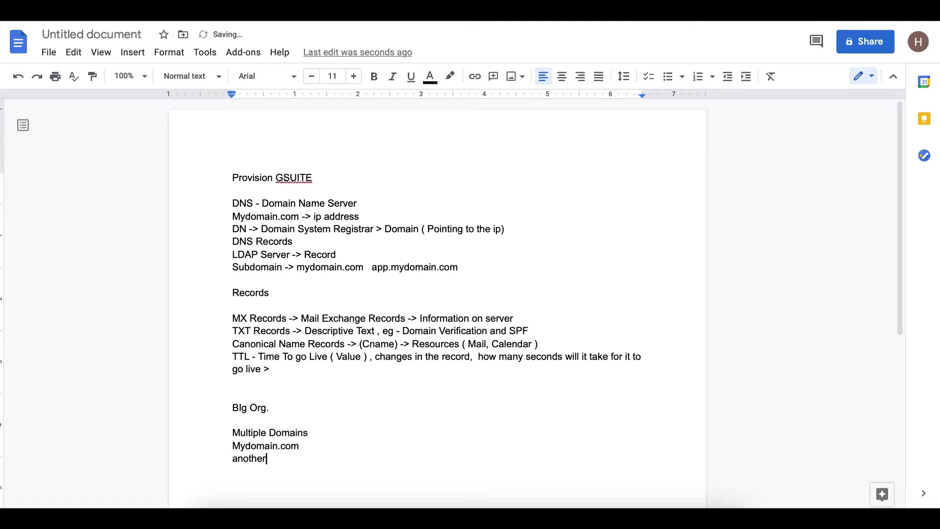
text(domain.com)
key(Return)
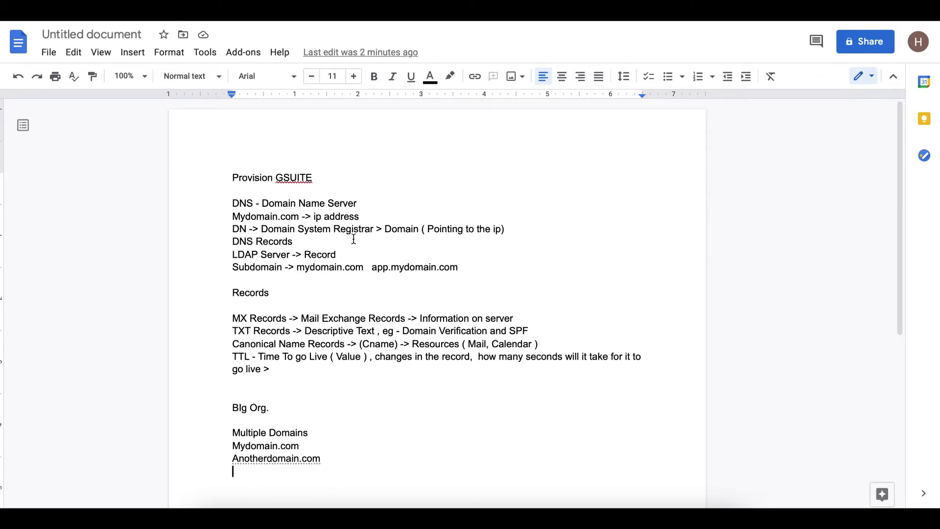
- Switch to the Jamboard to view the Google Admin console frame and return to the notes document
key(ctrl+Tab)
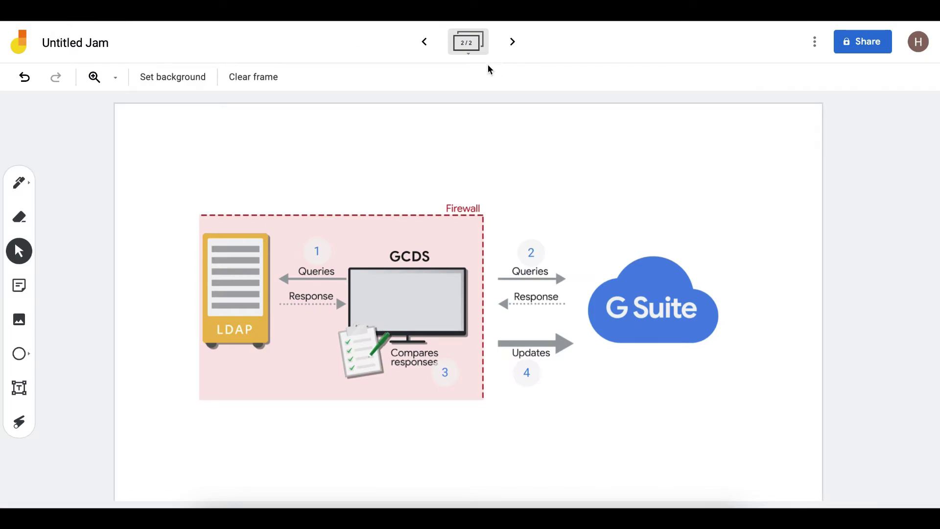
click(423, 42)
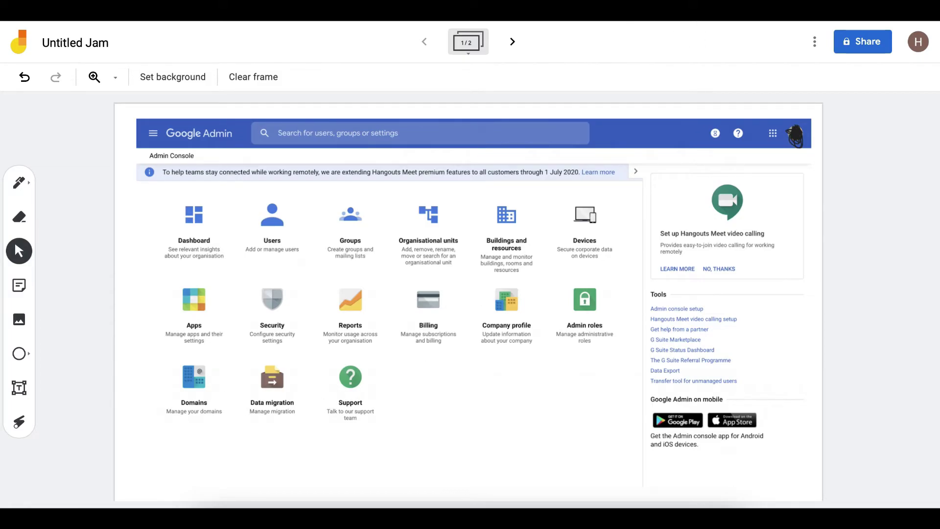
key(ctrl+Tab)
- Review the record entries in the notes by selecting part of their text
scroll(437, 330, down, 1)
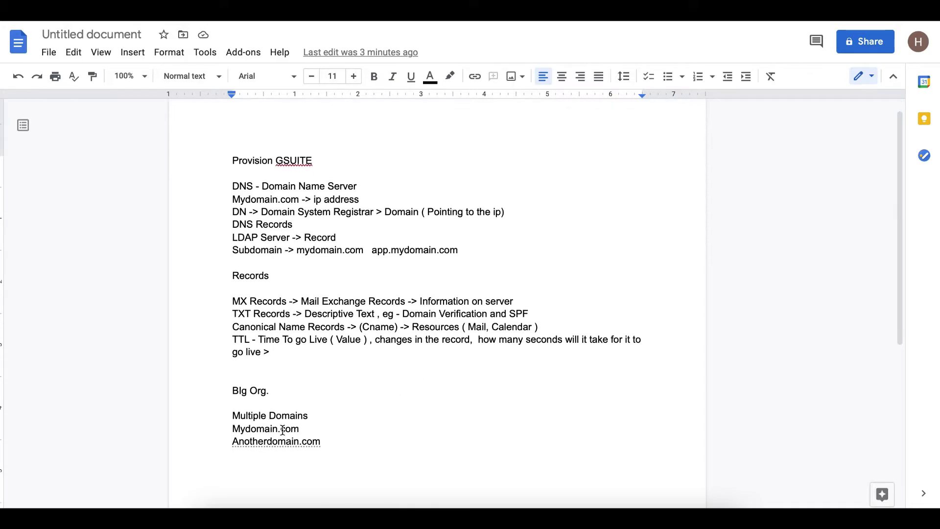
scroll(278, 308, up, 1)
scroll(279, 306, up, 1)
drag(233, 320, 290, 331)
click(368, 464)
- Below Anotherdomain.com, leave a blank line and start a note reading "> One Policy"
scroll(368, 464, down, 2)
drag(324, 453, 326, 451)
click(328, 443)
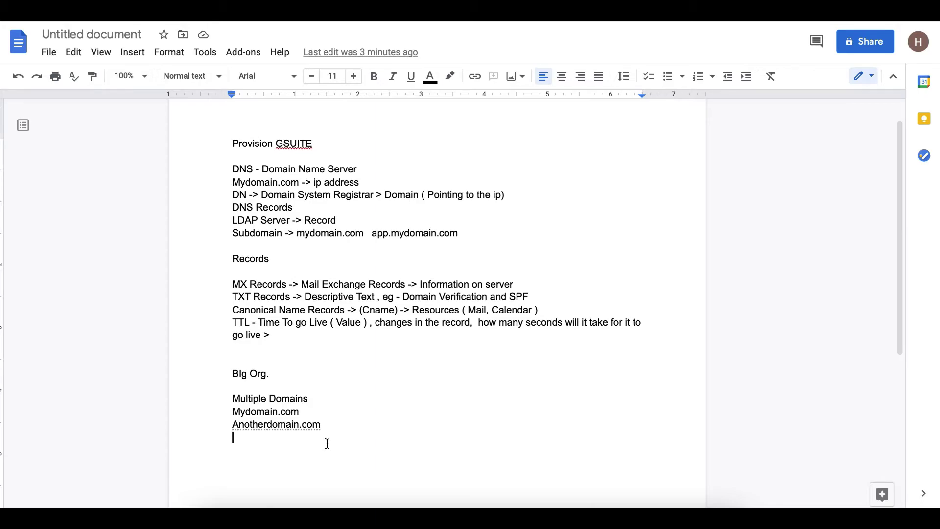
text(>)
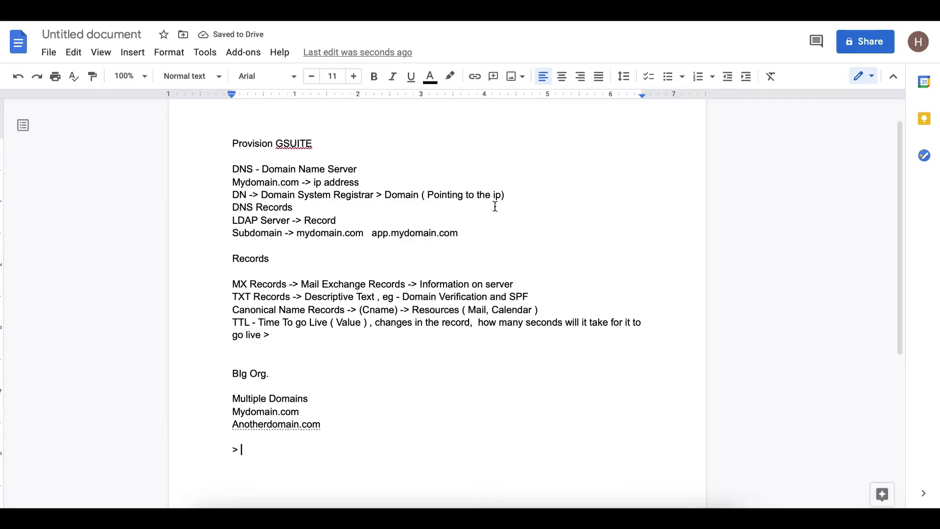
text(S)
key(BackSpace)
text(One)
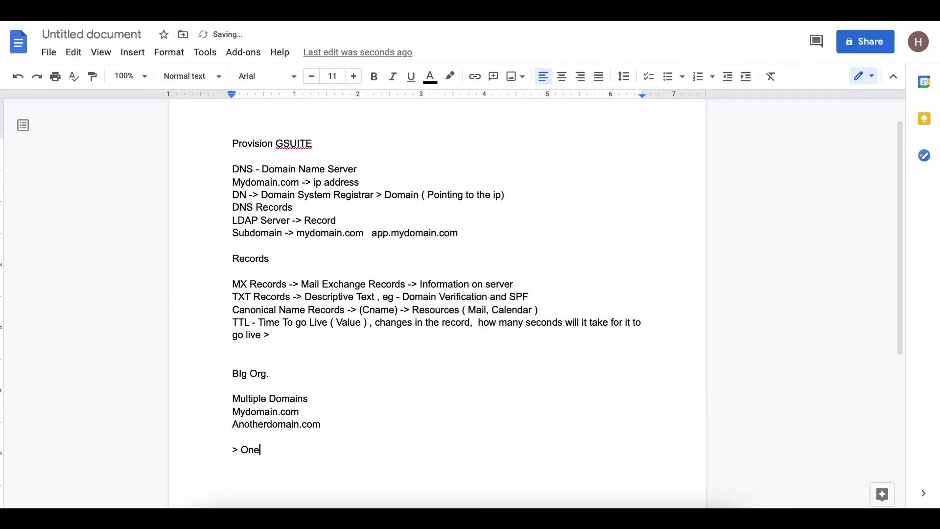
text( Policy )
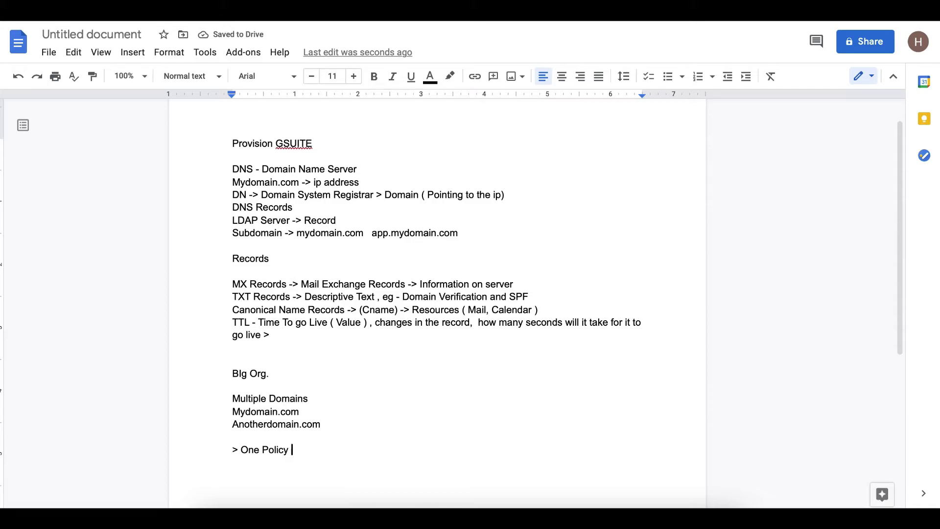
- Extend the One Policy note with "/ One Logo ( Primary Domain)"
text(\)
key(BackSpace)
text(/ ONe)
key(BackSpace)
key(BackSpace)
text(ne Logo)
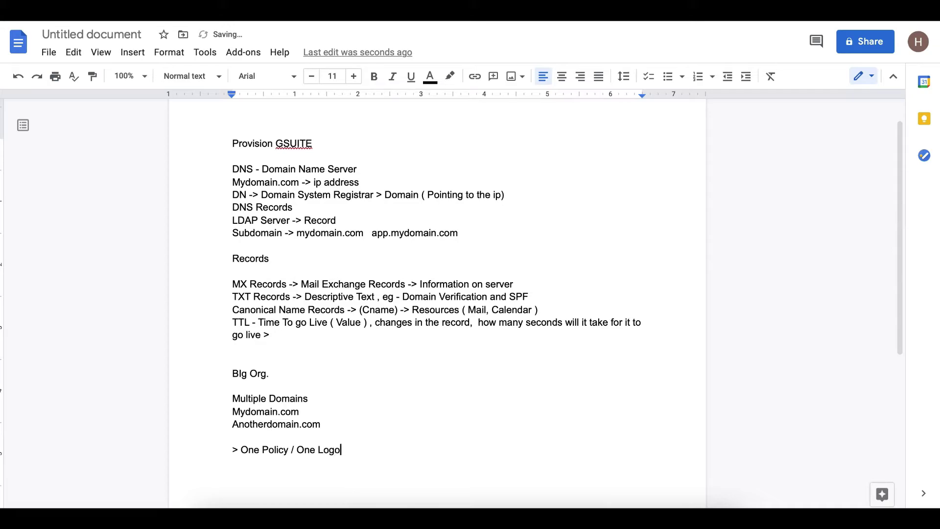
text(  ( Primary Domain))
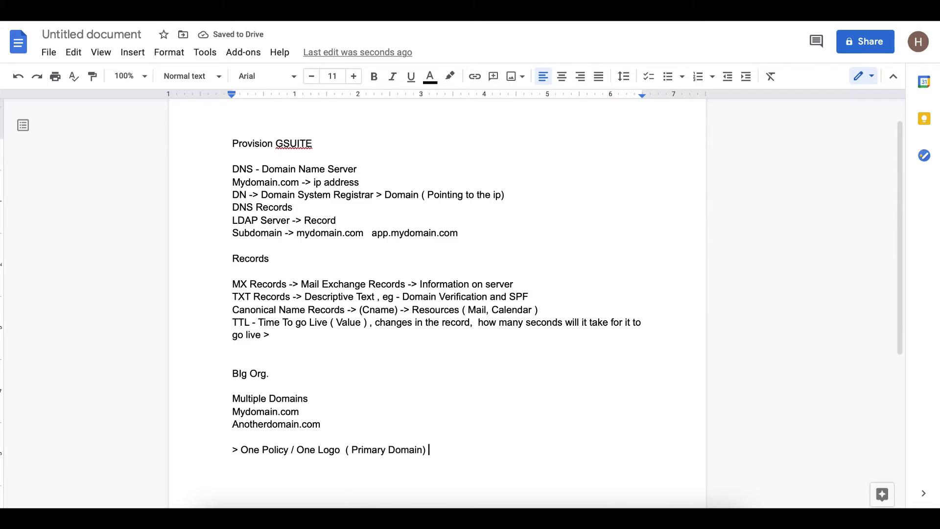
- Add the line "> And if you alias for you domain / Primary Domain xyz.com -> mydomain.com" below the policy note
key(Return)
text(> )
text(And if you al)
text(ias for you )
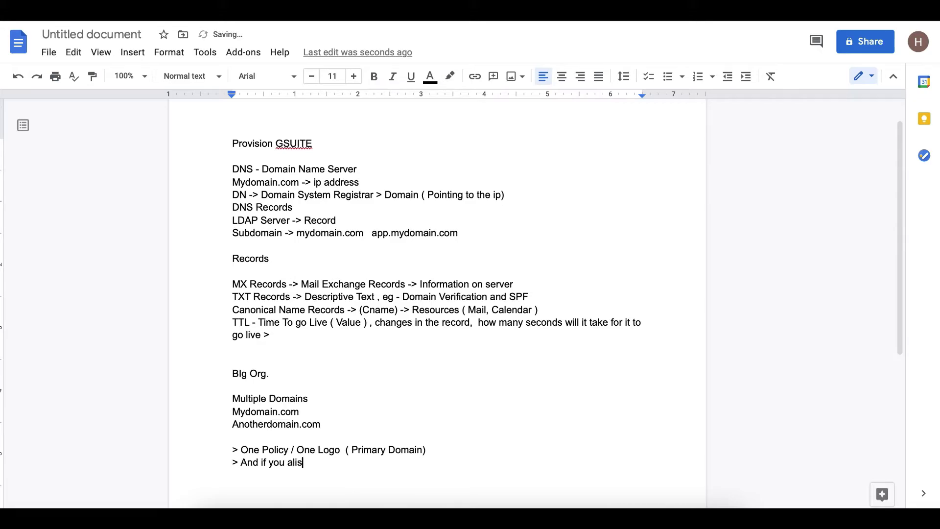
text(domain / Primary Domiai)
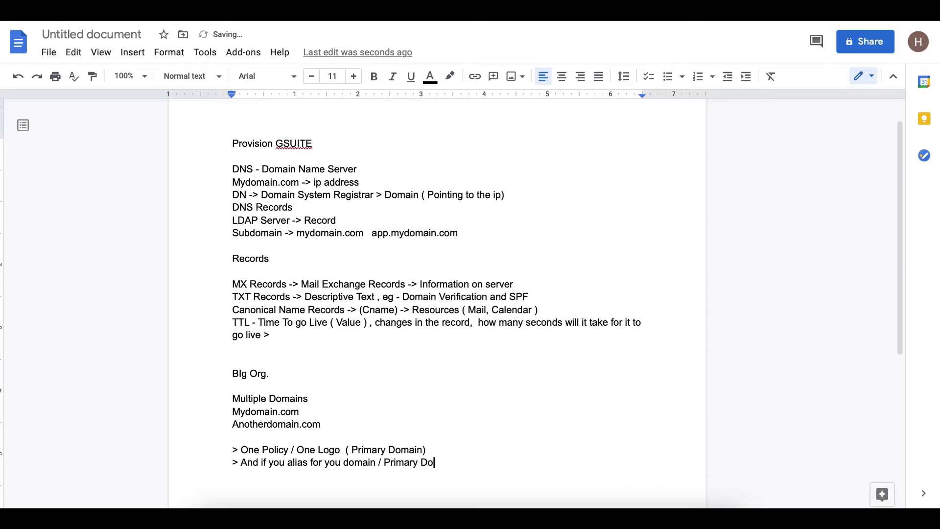
key(BackSpace)
key(BackSpace)
key(BackSpace)
text(ain)
text(xyz.com -> mydomain.c)
text(om)
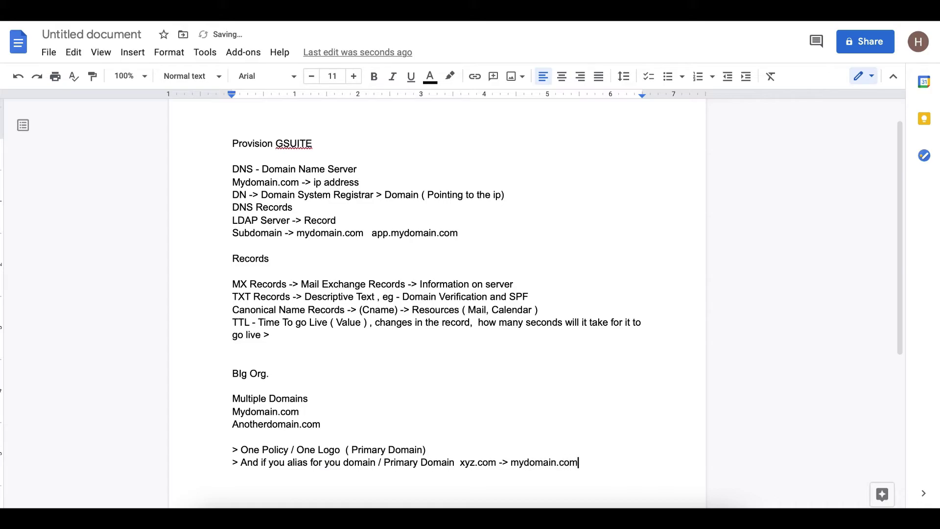
- Add the line "> Google Drive / ORG level /" below the alias note, followed by a blank line
key(Return)
text(> Google Drive / ORG level /)
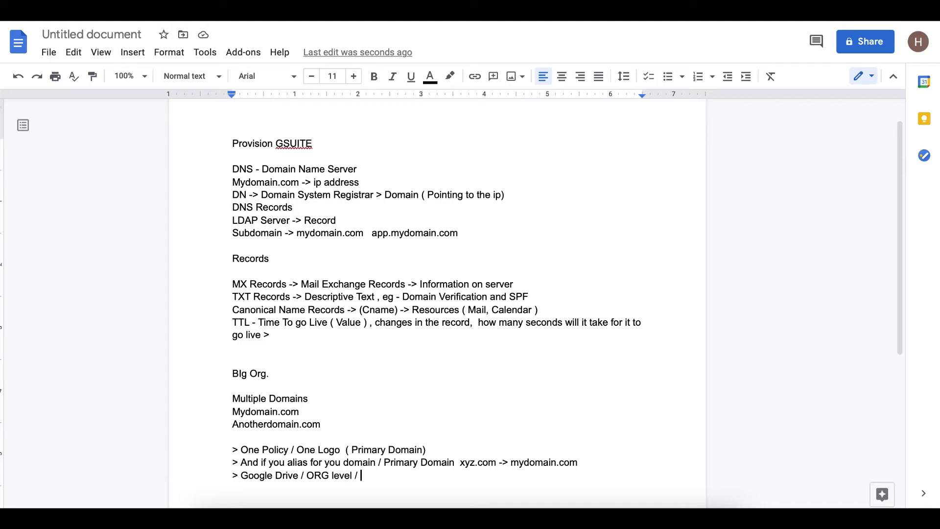
scroll(166, 221, down, 3)
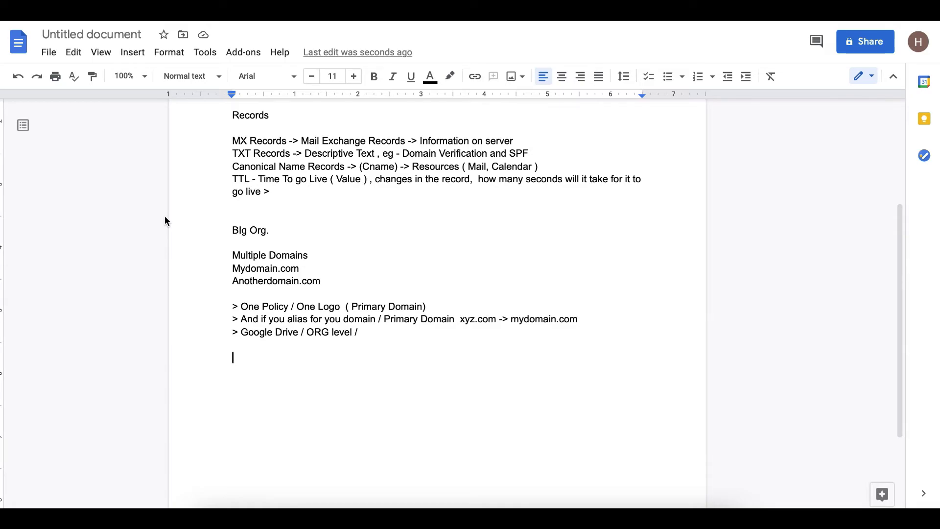
- Add the heading "Need to know?" with the lines "Which users are on LDAP" and "Which users migrating to GSUITE" below it
text(Need to know?)
key(Return)
text(Which users are on LDAP)
key(Return)
text(Which users migrating to GSUITE)
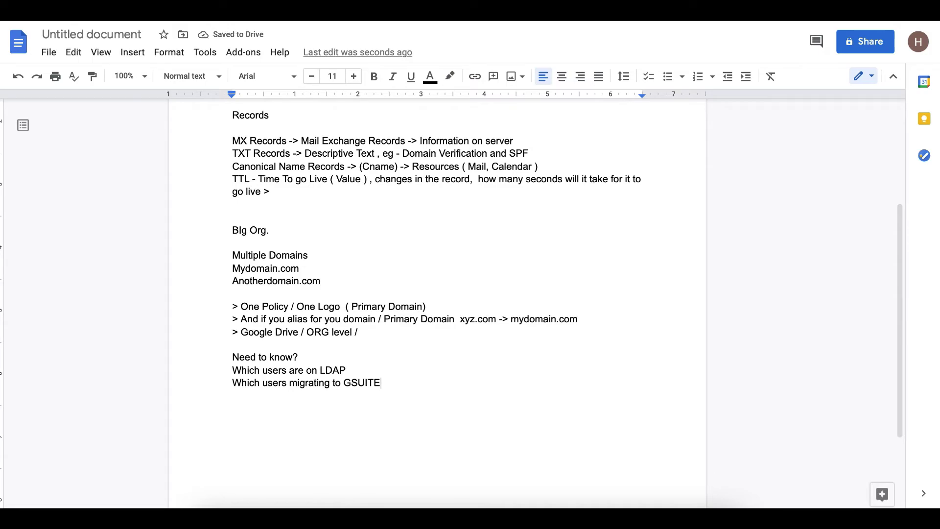
- Leave a blank line below the migration question and add "Local Directory Service", followed by another blank line
key(Return)
text(Local MI)
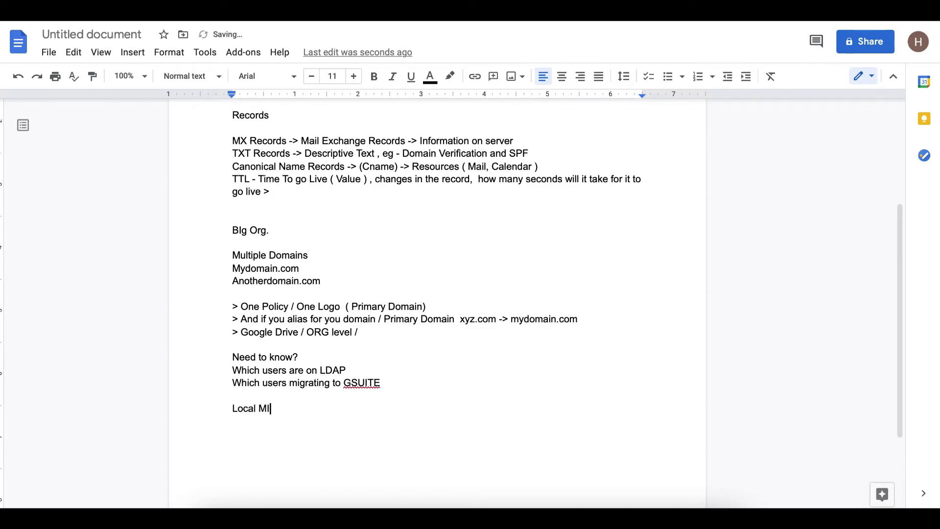
key(BackSpace)
key(BackSpace)
text(Directory)
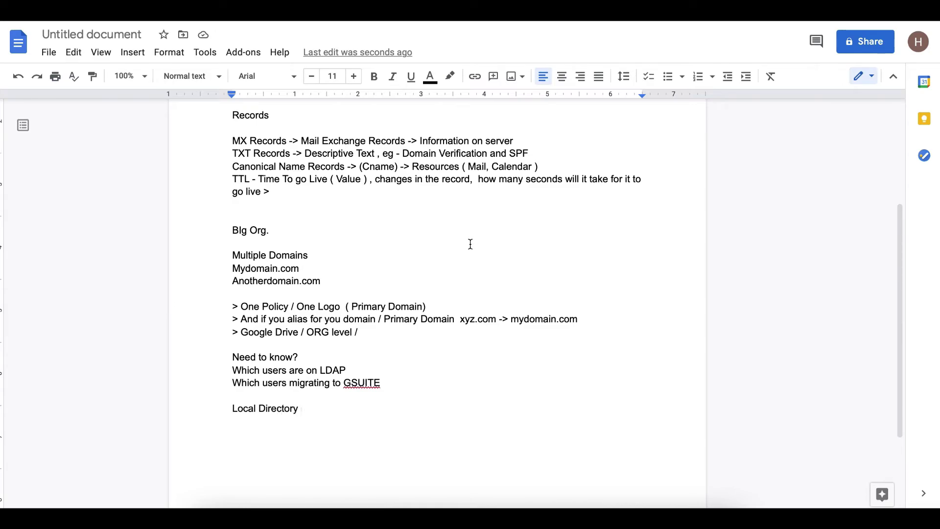
text( Service)
key(Return)
key(Return)
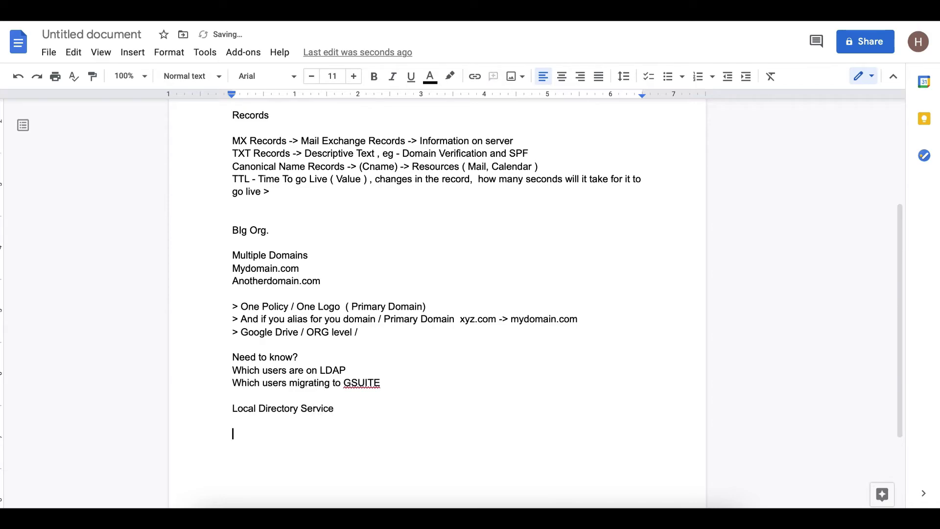
- Add the line "Google Cloud Directory Sync" below Local Directory Service, followed by blank space
text(Google Cloud Director)
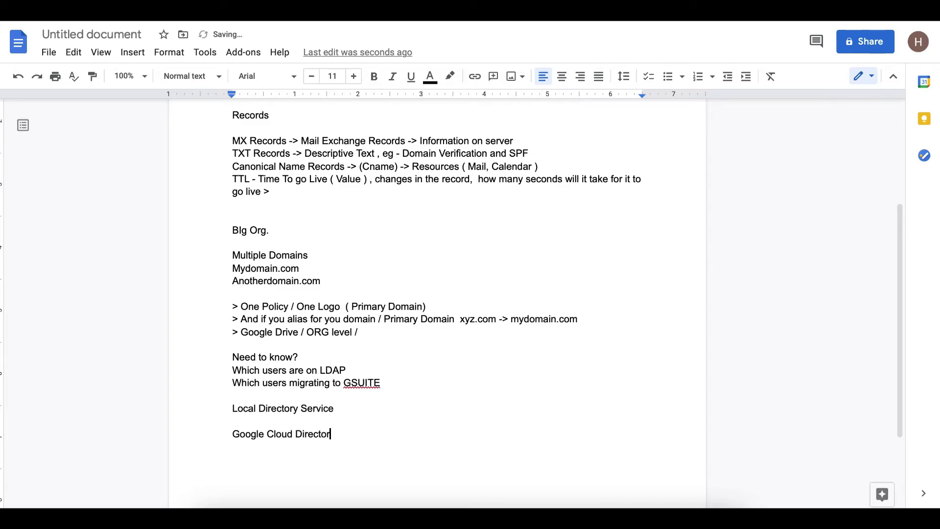
text(y Syn c)
key(Return)
key(Return)
- Switch to the Jamboard and show the second frame with the diagram of GCDS between LDAP and G Suite
click(181, 22)
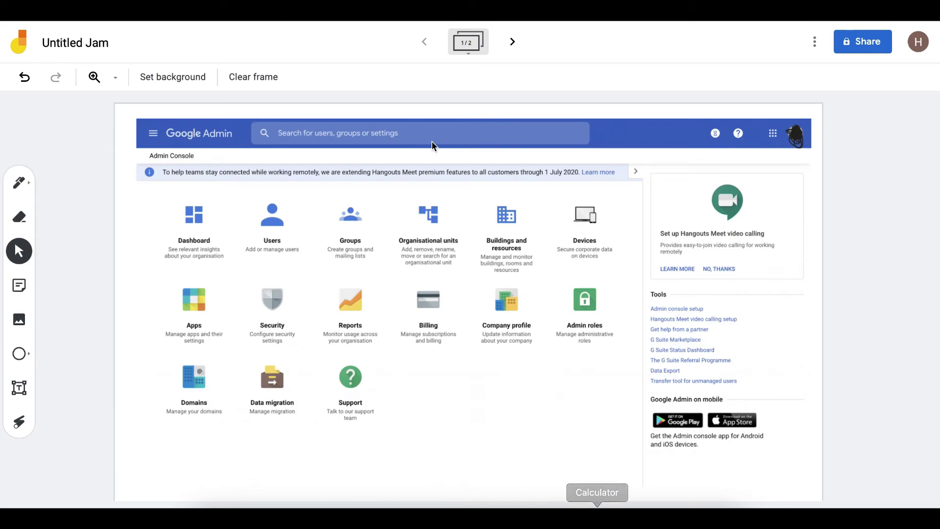
click(513, 42)
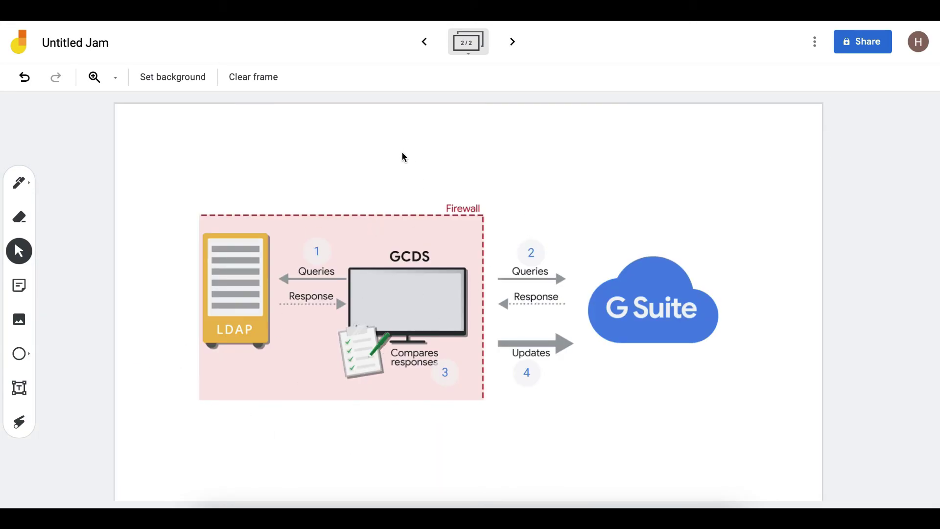